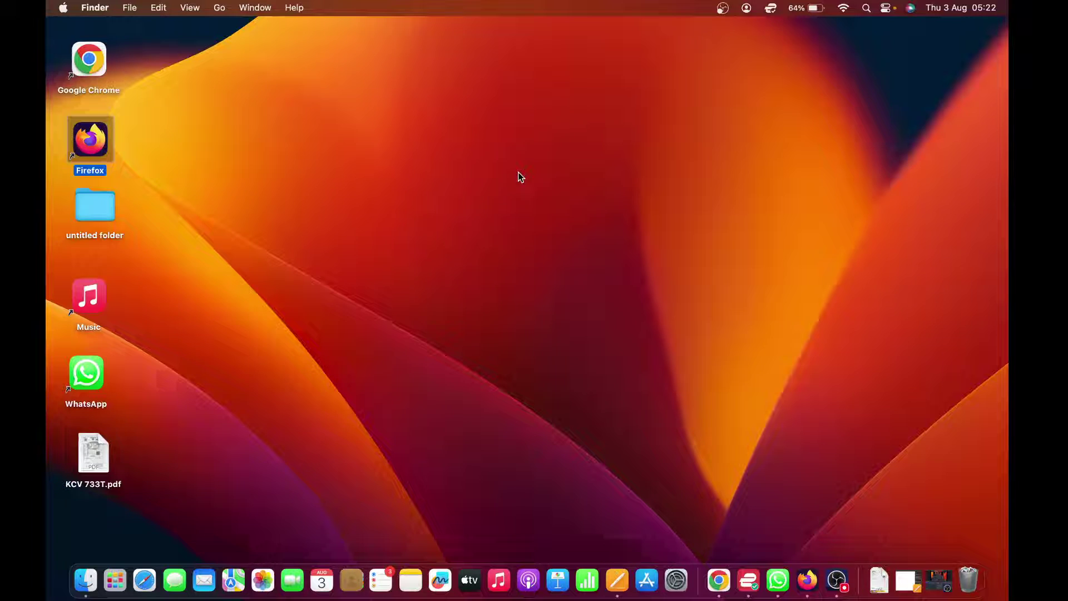
# Clear the current selection on the Finder desktop.
pyautogui.click(518, 173)
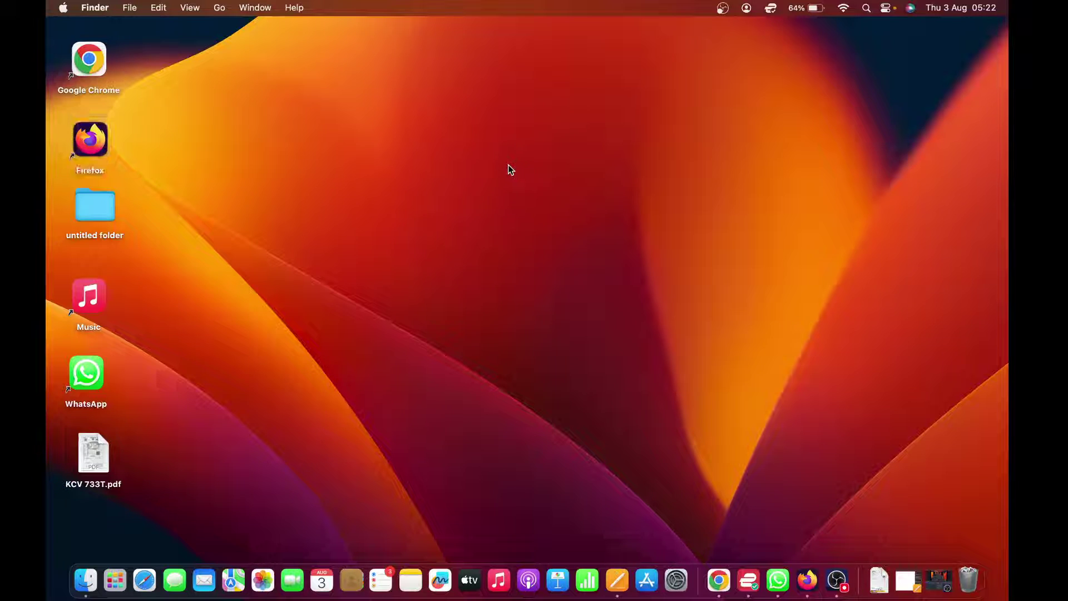
# Launch System Settings from the Apple menu and scroll the Keyboard page to its Dictation section.
pyautogui.click(63, 9)
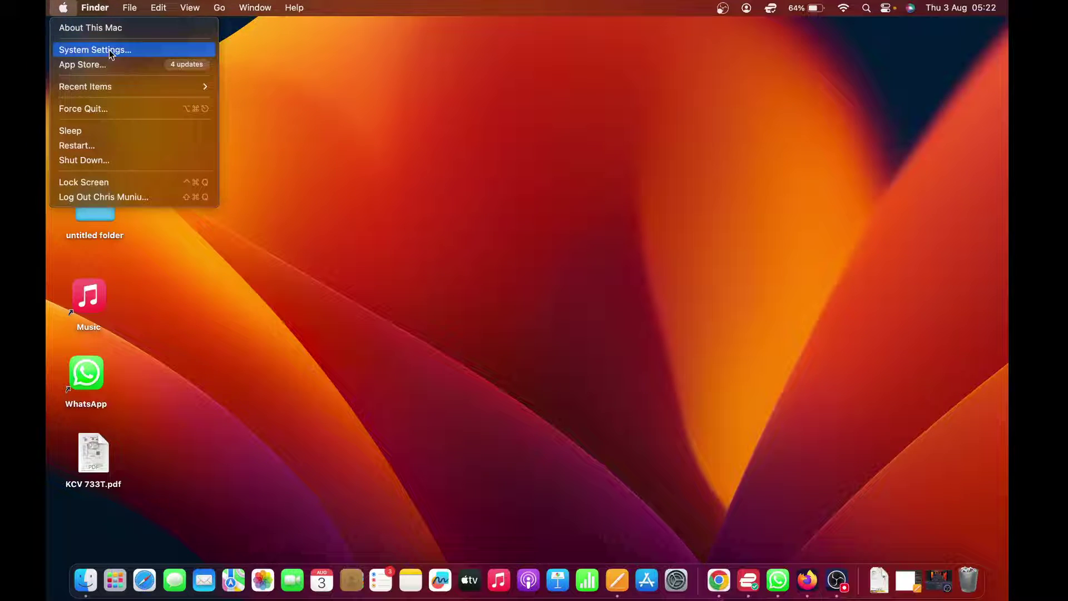
pyautogui.click(144, 52)
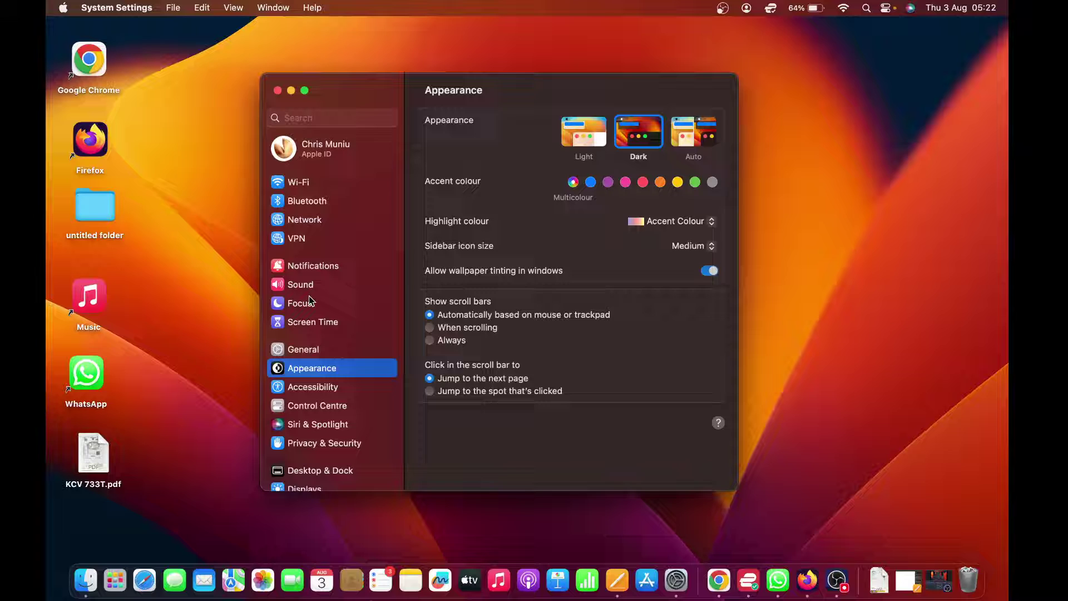
pyautogui.scroll(-2, 310, 301)
pyautogui.scroll(-6, 309, 300)
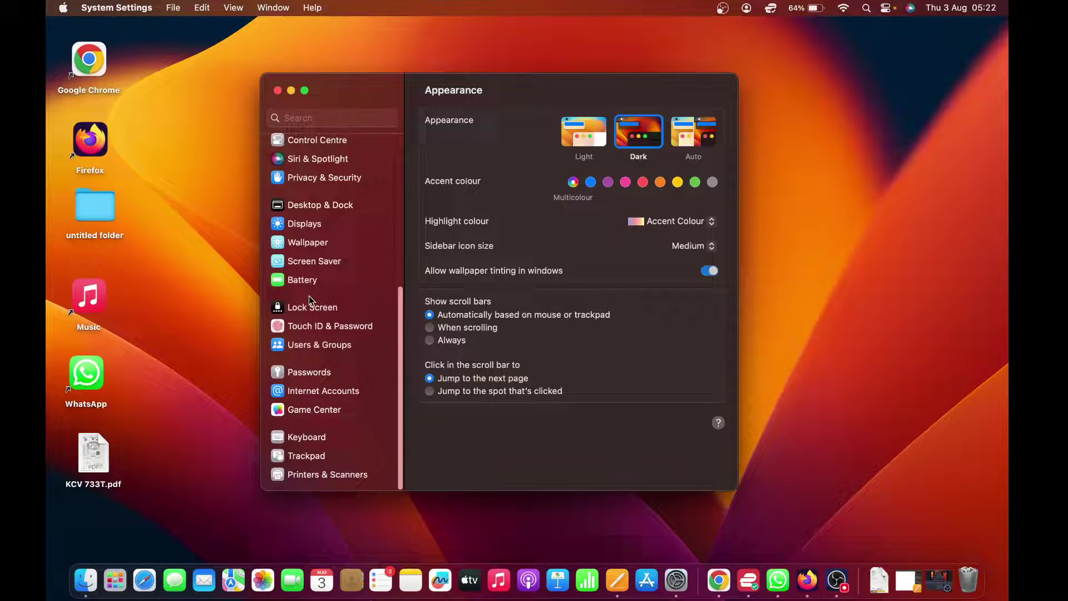
pyautogui.click(337, 441)
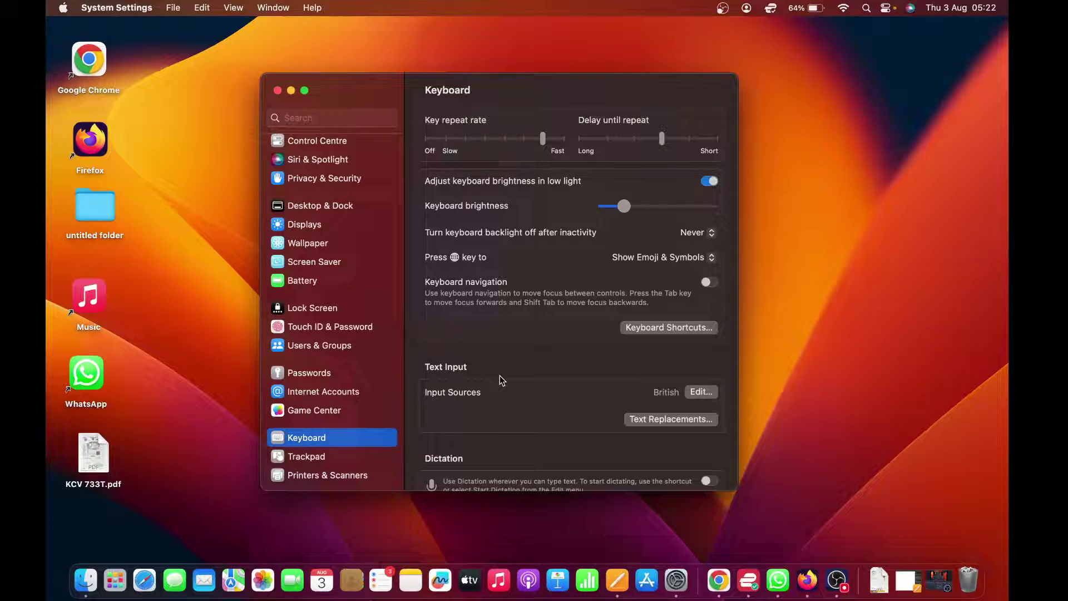
pyautogui.scroll(-4, 500, 376)
pyautogui.scroll(-3, 499, 376)
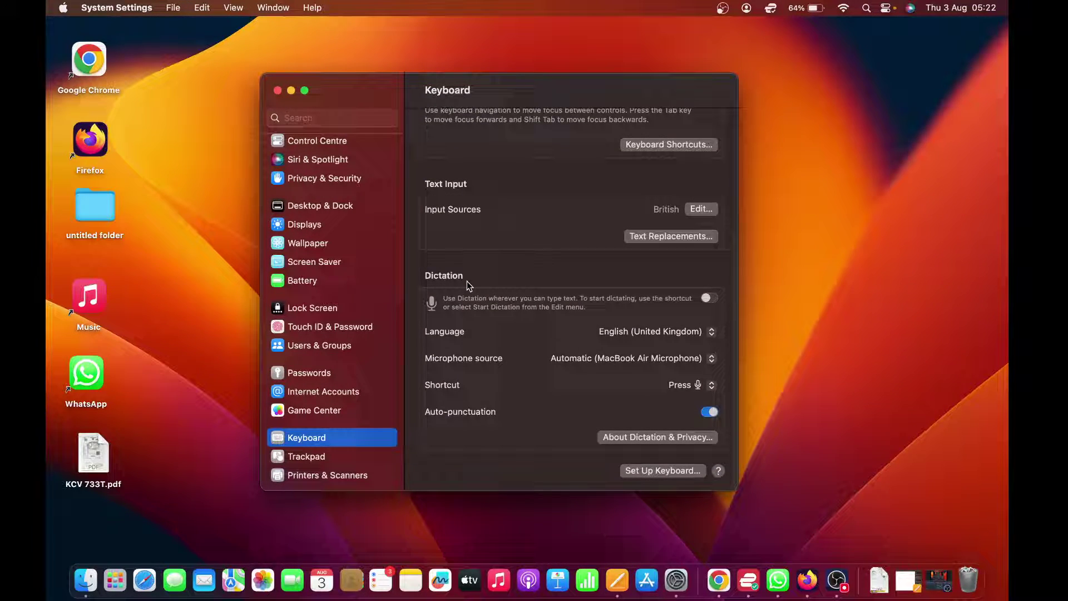
# Switch the Dictation toggle on and confirm Enable in the prompt.
pyautogui.click(708, 298)
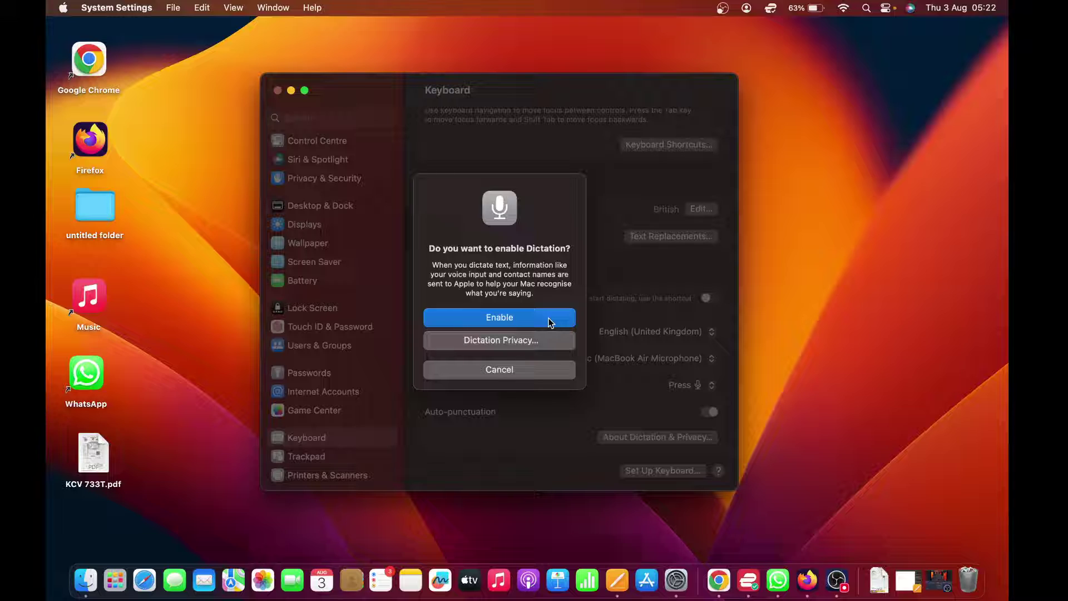
pyautogui.click(518, 318)
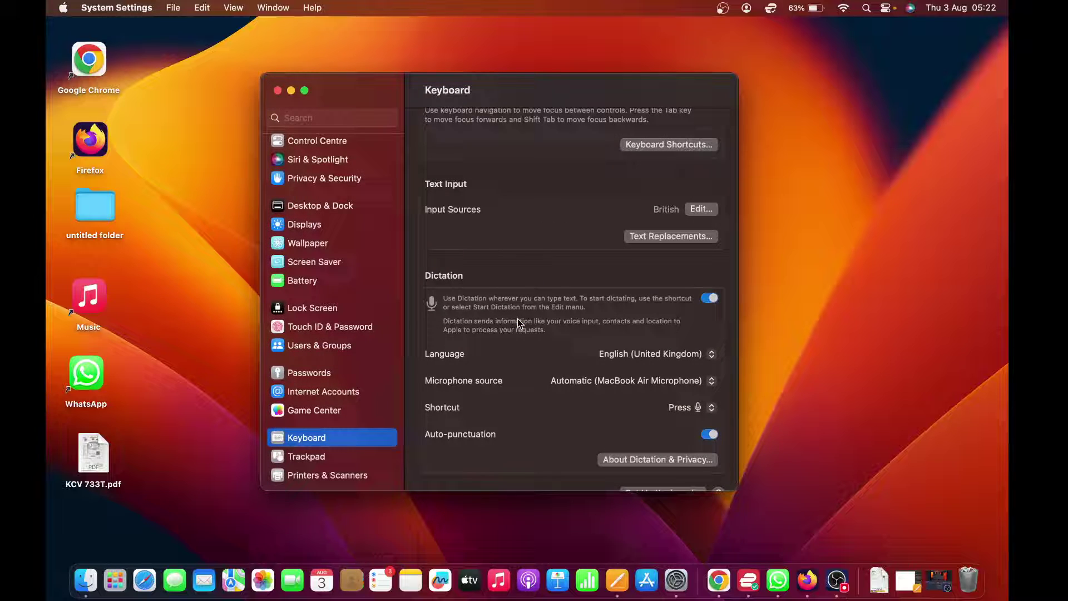
pyautogui.scroll(-2, 523, 360)
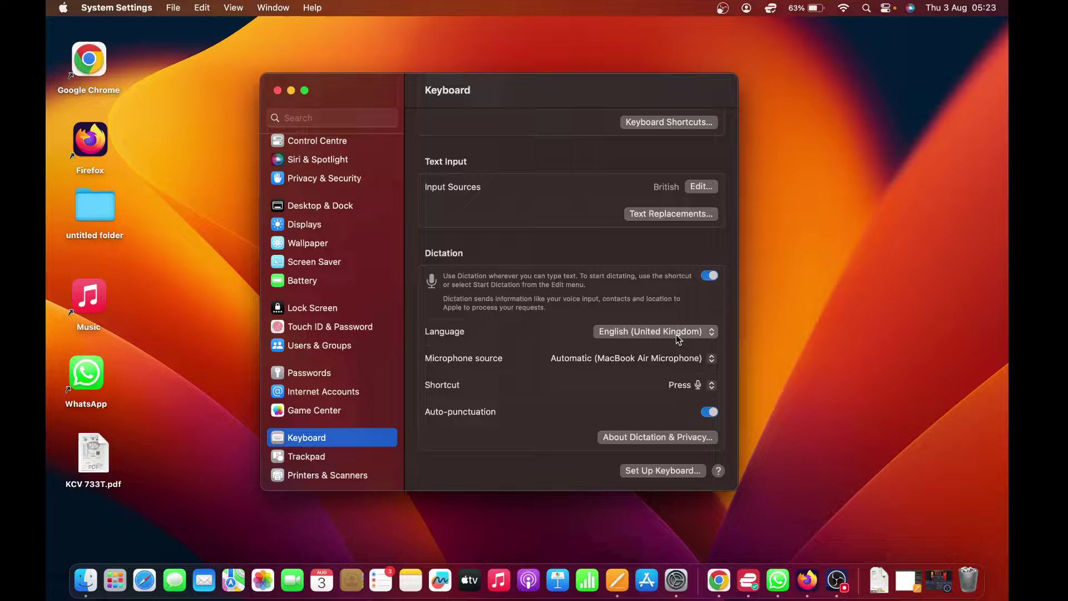
# Add English (United States) as a Dictation language through the Language pop-up's Add Language… list.
pyautogui.click(712, 334)
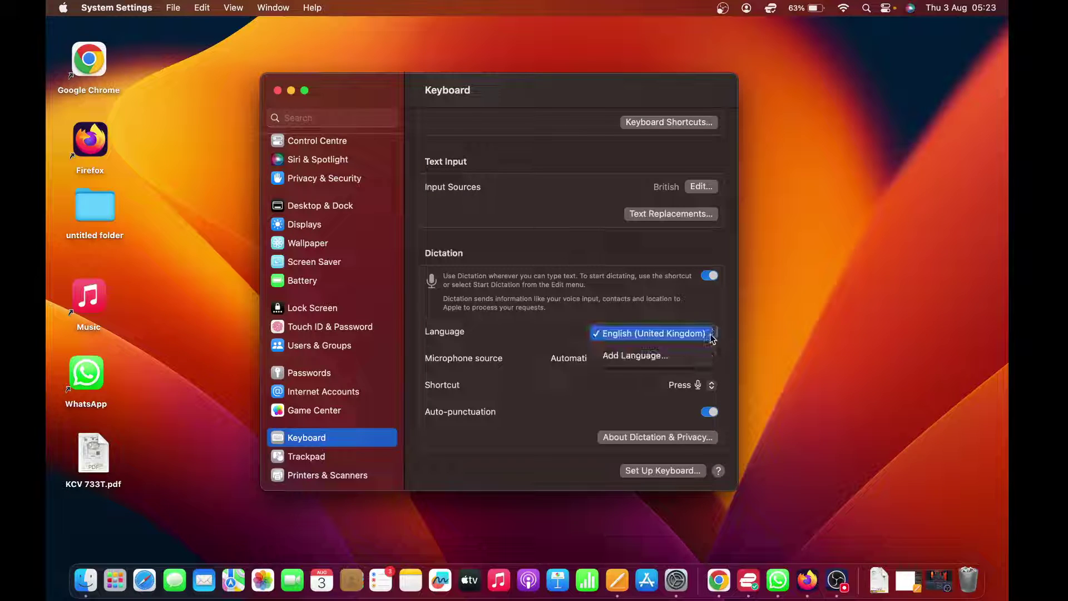
pyautogui.click(689, 357)
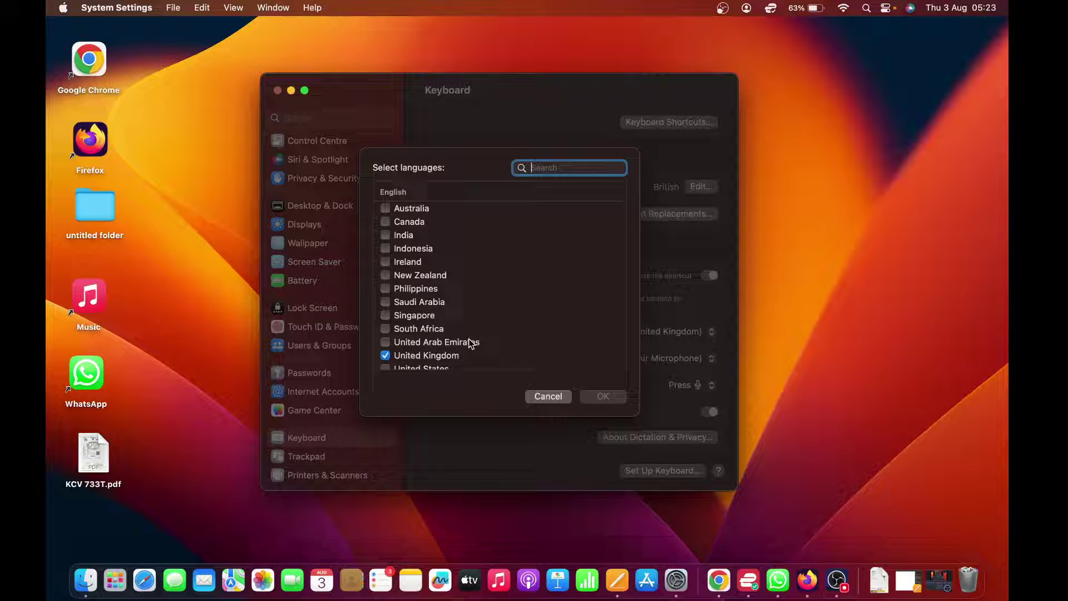
pyautogui.scroll(-3, 470, 342)
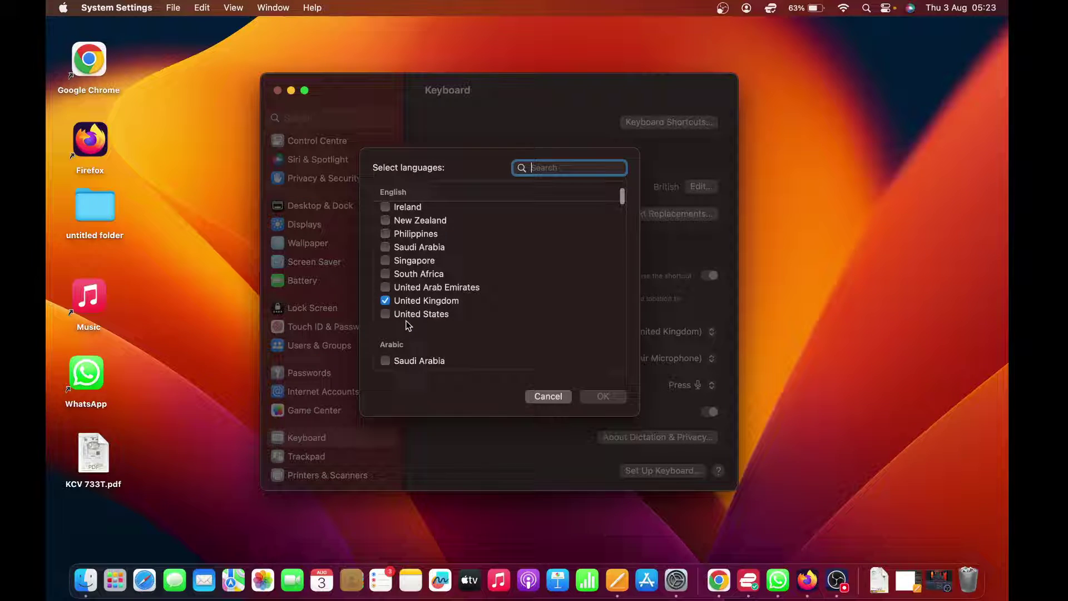
pyautogui.click(390, 324)
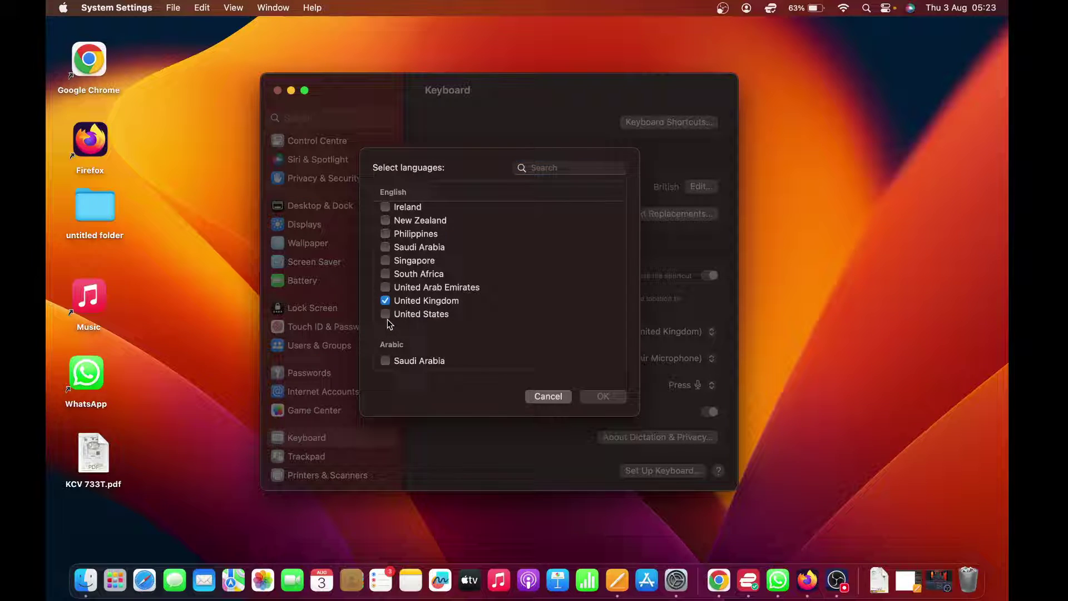
pyautogui.click(388, 319)
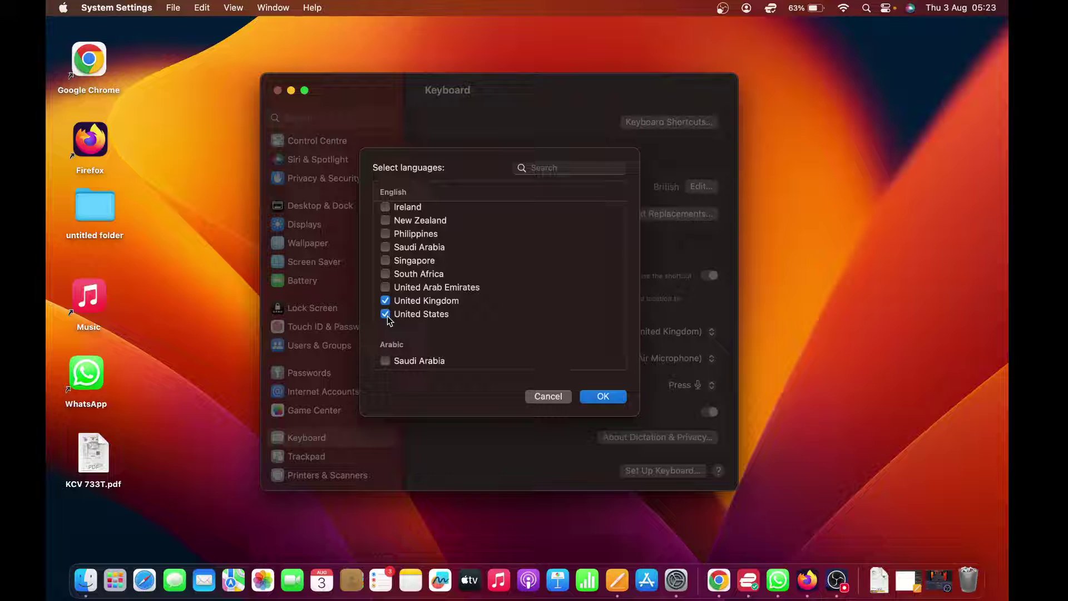
pyautogui.click(599, 397)
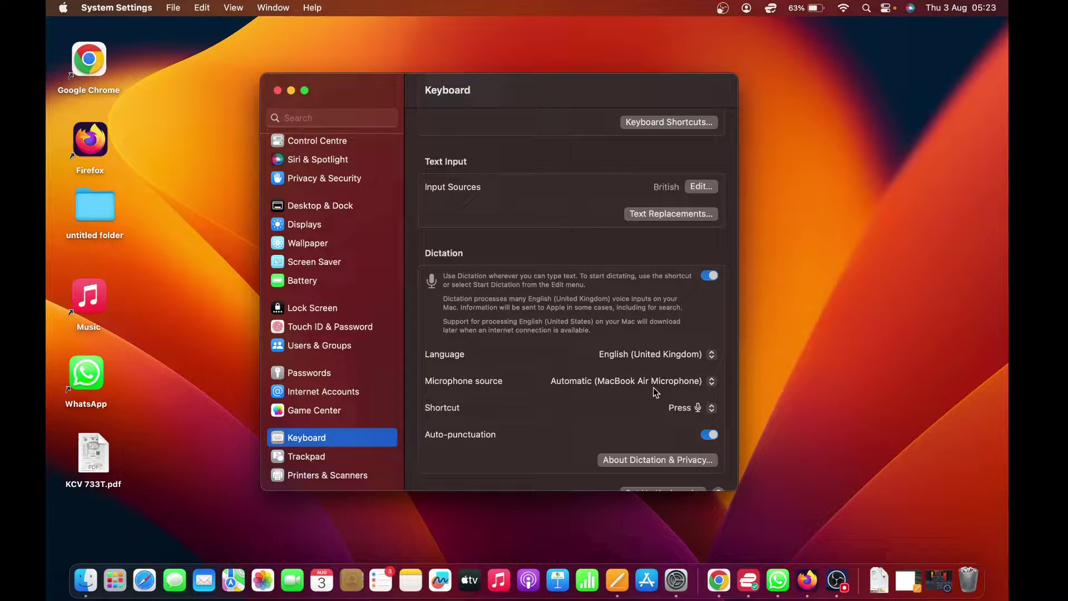
pyautogui.click(712, 383)
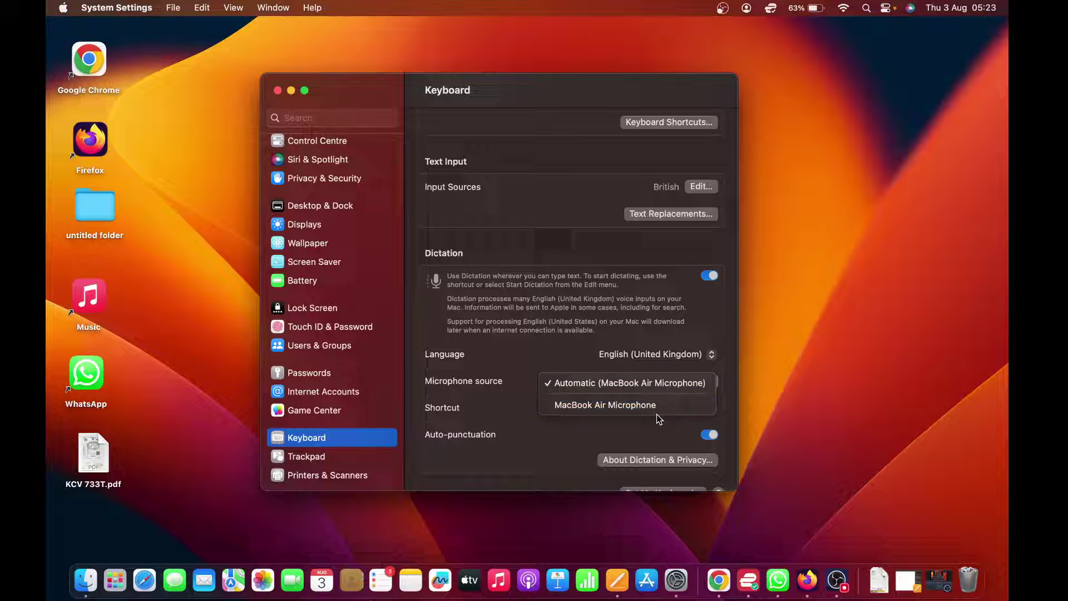
pyautogui.click(756, 380)
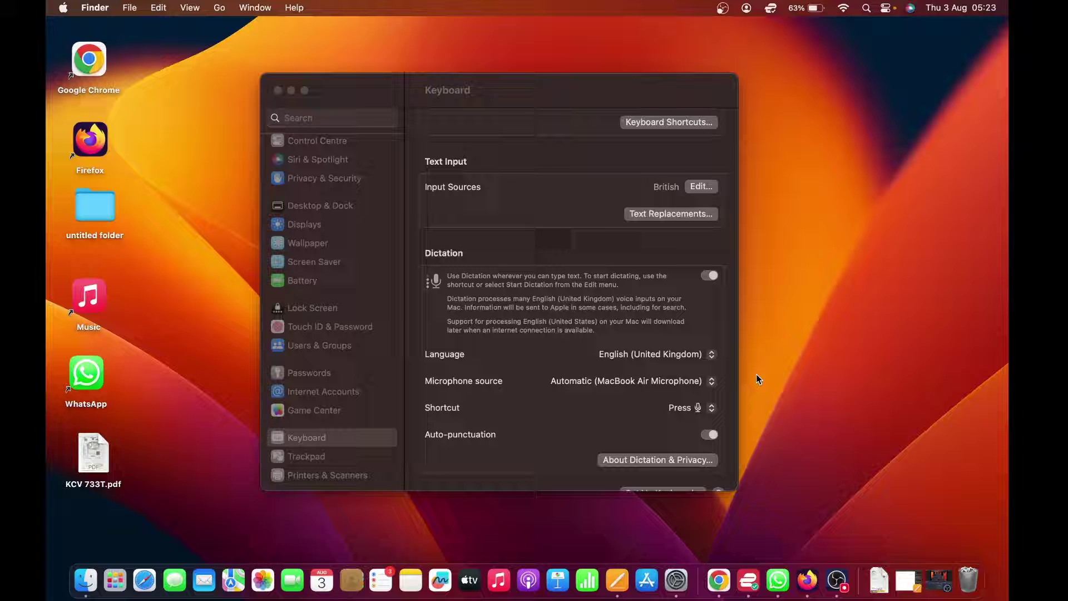
pyautogui.scroll(-2, 625, 409)
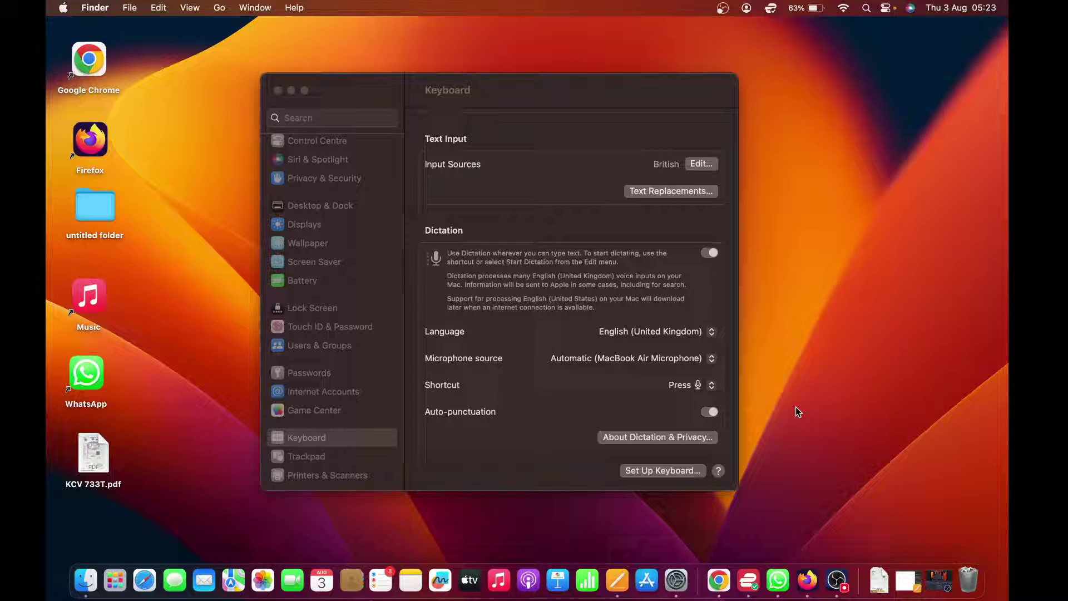
# Close System Settings and dictate the 'Is dictation on my Mac?' passage into the untitled Pages document.
pyautogui.click(278, 91)
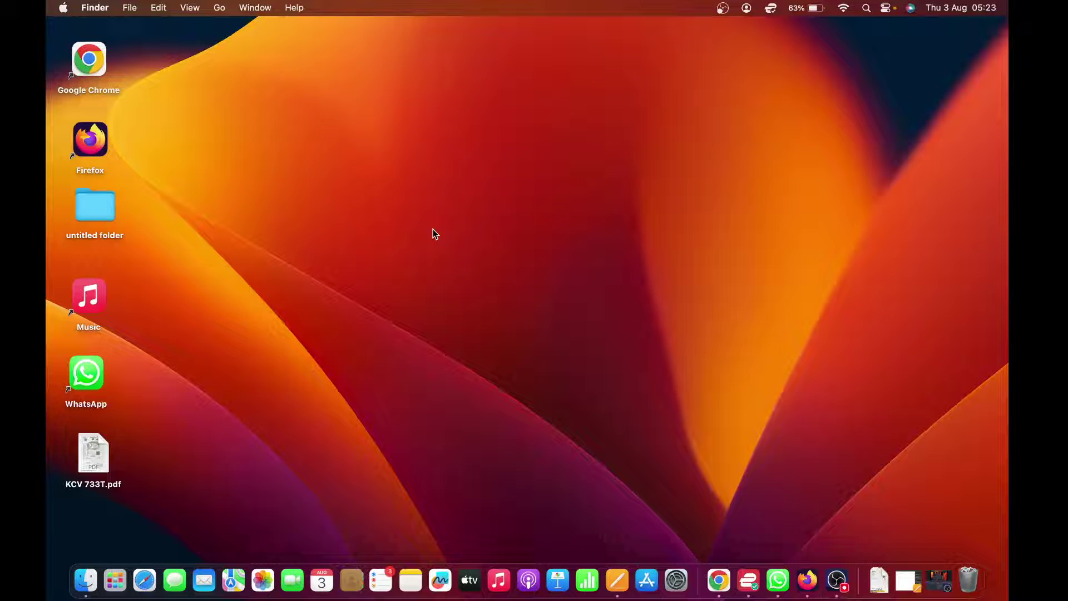
pyautogui.click(902, 566)
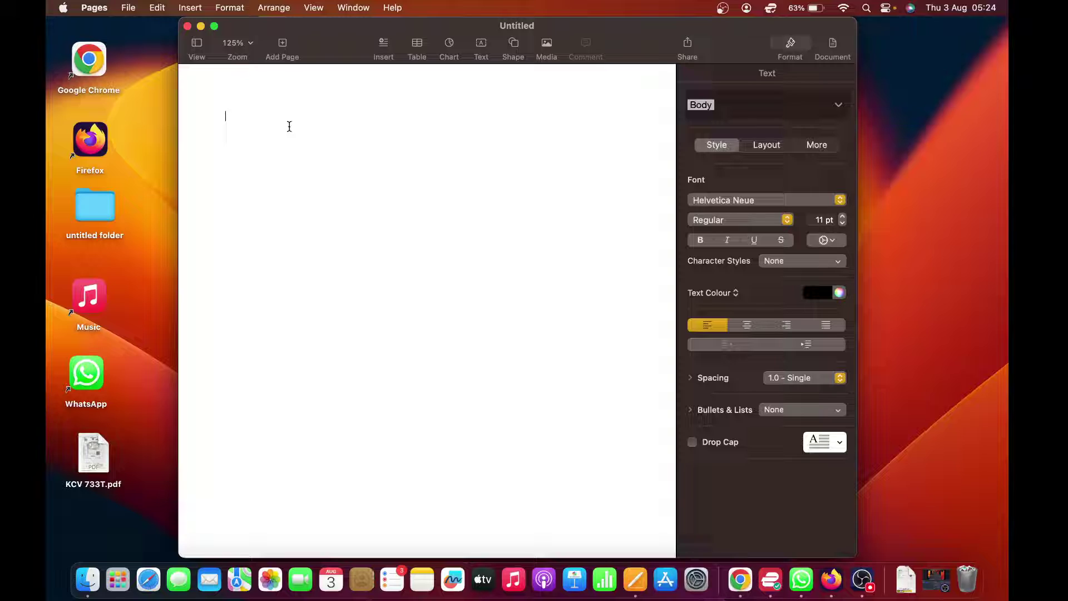
pyautogui.press('F5')
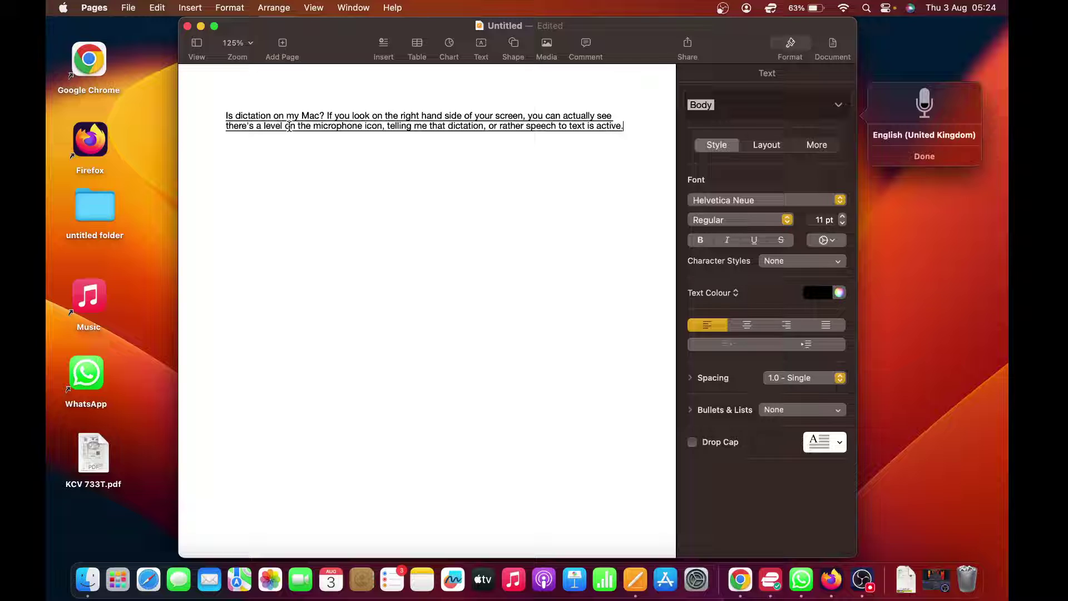
pyautogui.click(919, 156)
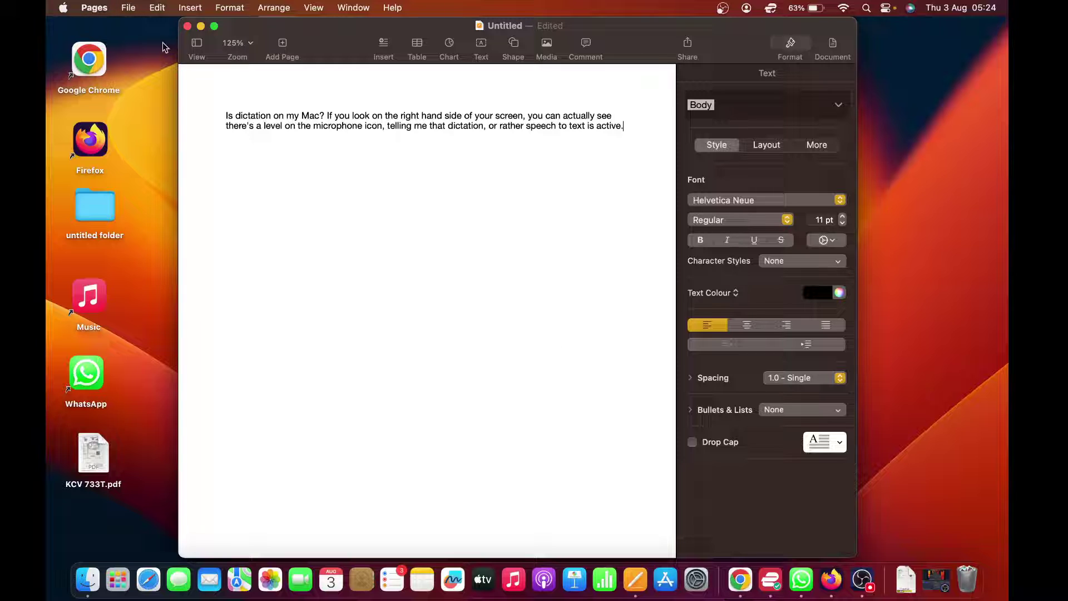
pyautogui.click(63, 7)
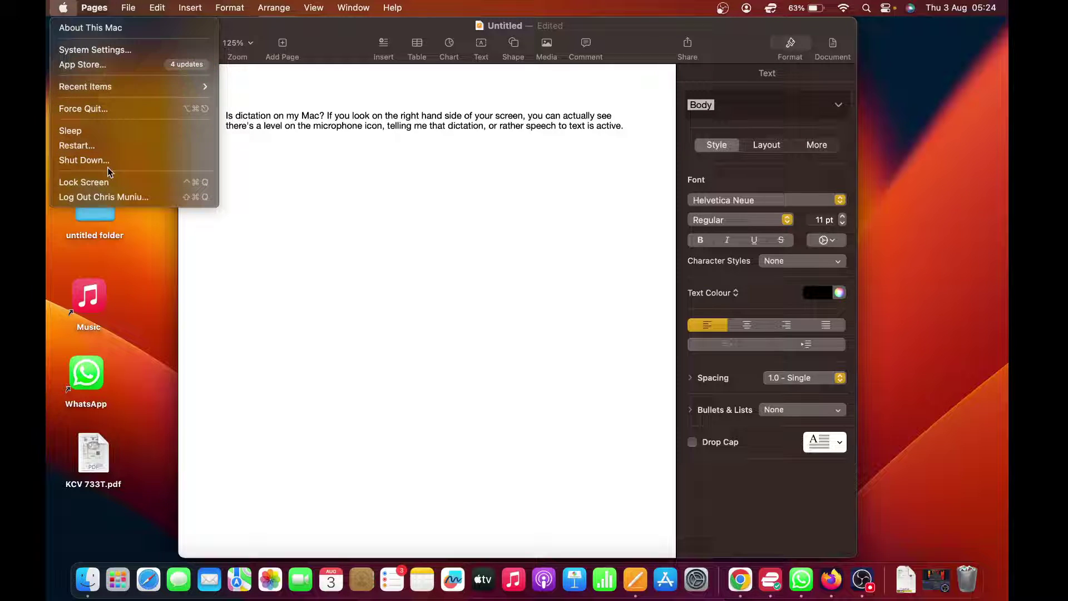
pyautogui.click(127, 52)
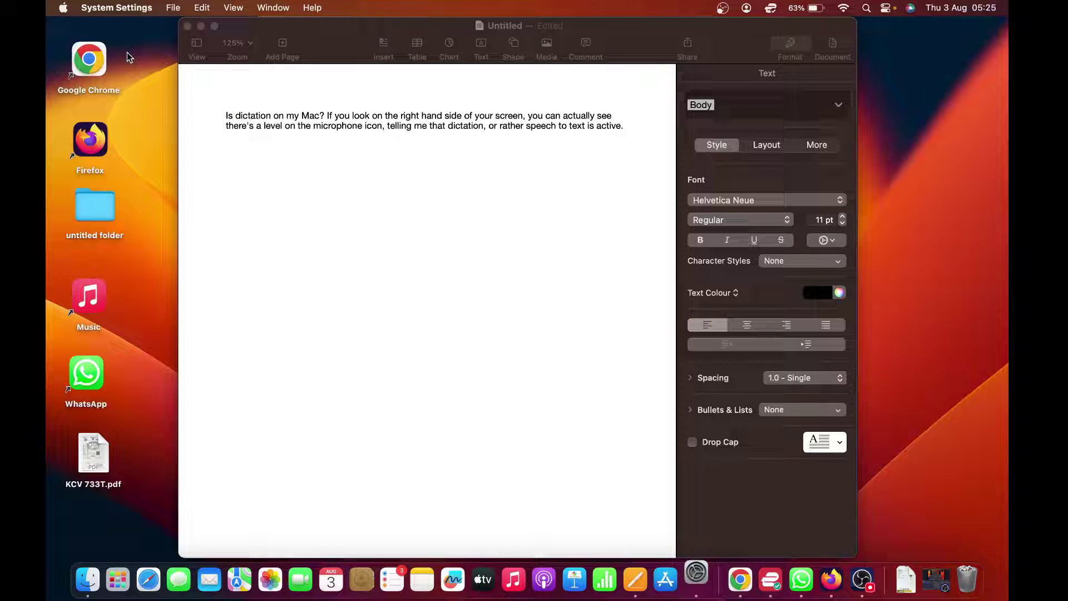
pyautogui.scroll(-5, 306, 311)
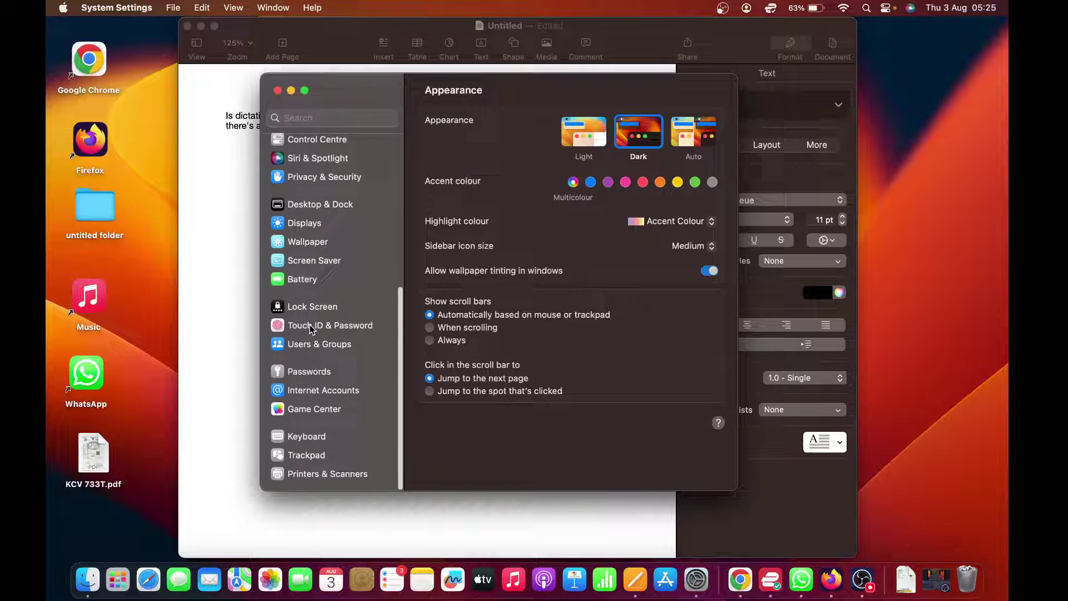
pyautogui.click(327, 438)
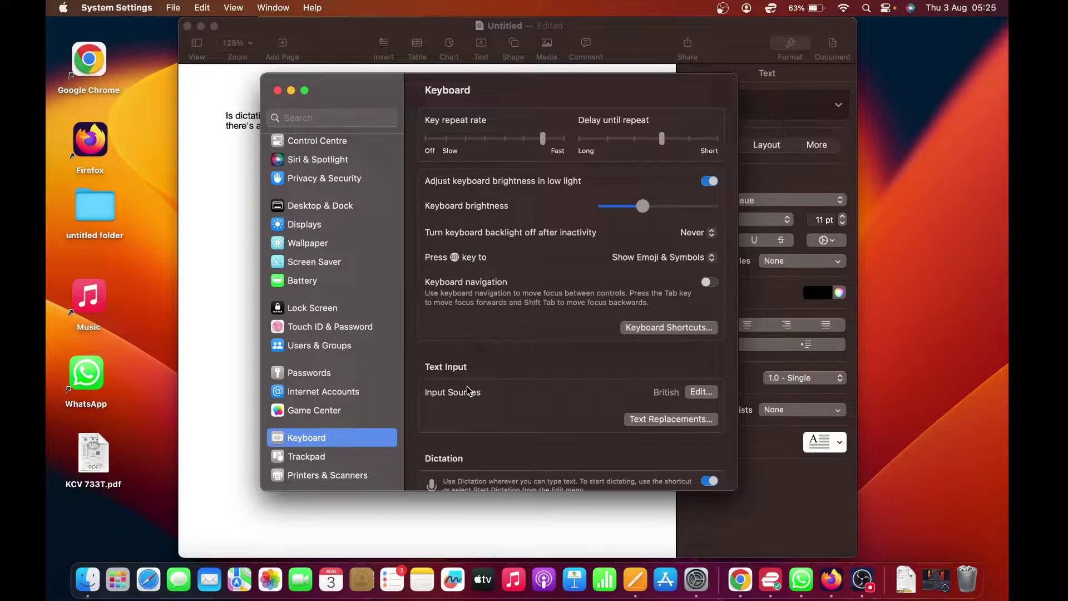
pyautogui.scroll(-8, 521, 375)
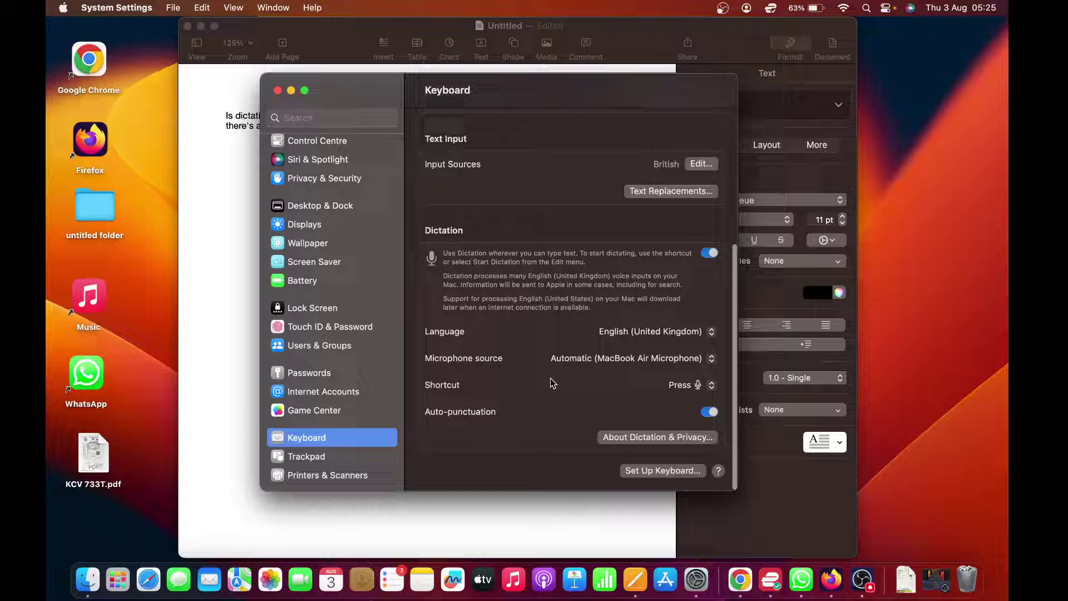
pyautogui.click(712, 391)
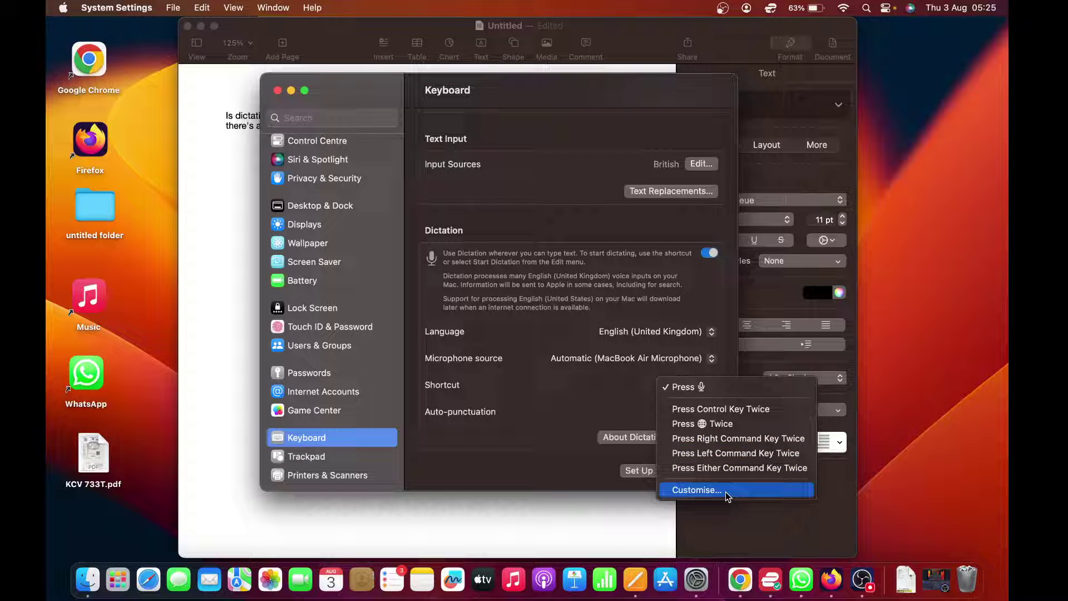
pyautogui.click(277, 91)
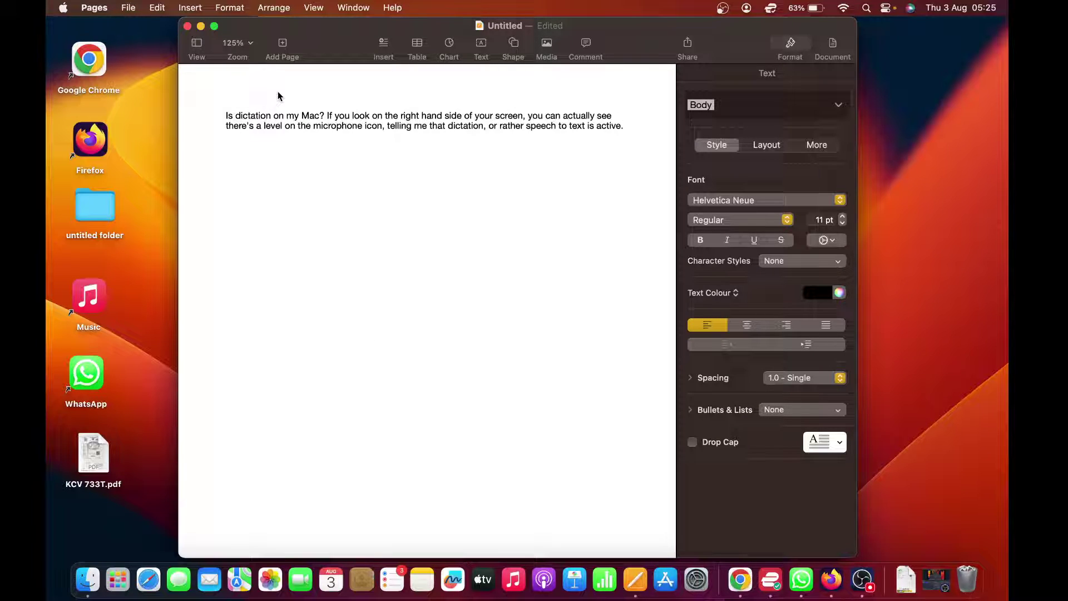
# Dictate 'that's good dictation on your Mac' as a new paragraph via Edit > Start Dictation.
pyautogui.press('Return')
pyautogui.click(158, 10)
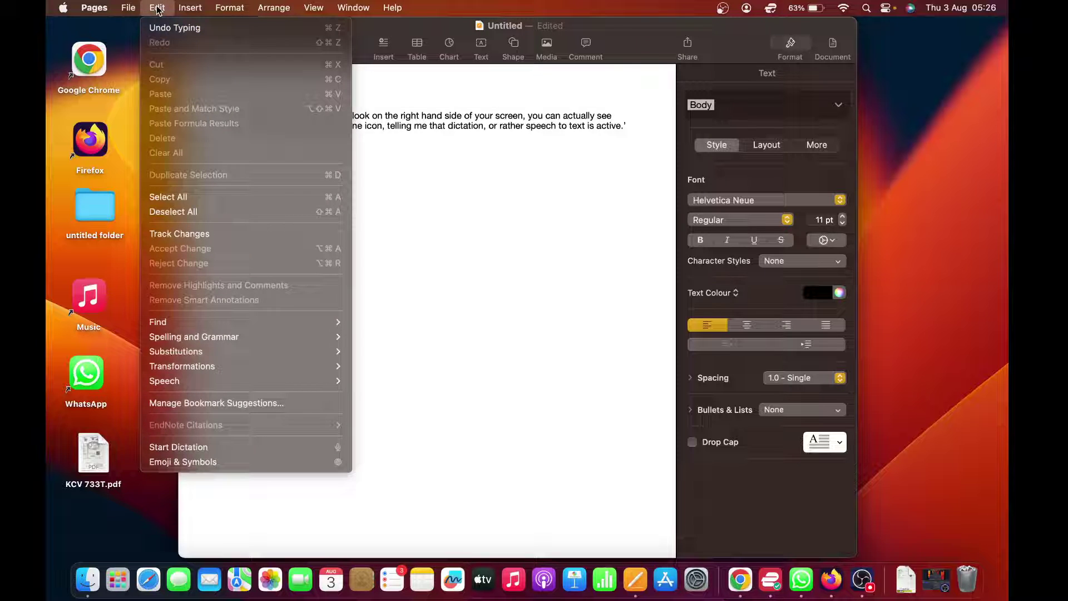
pyautogui.click(218, 450)
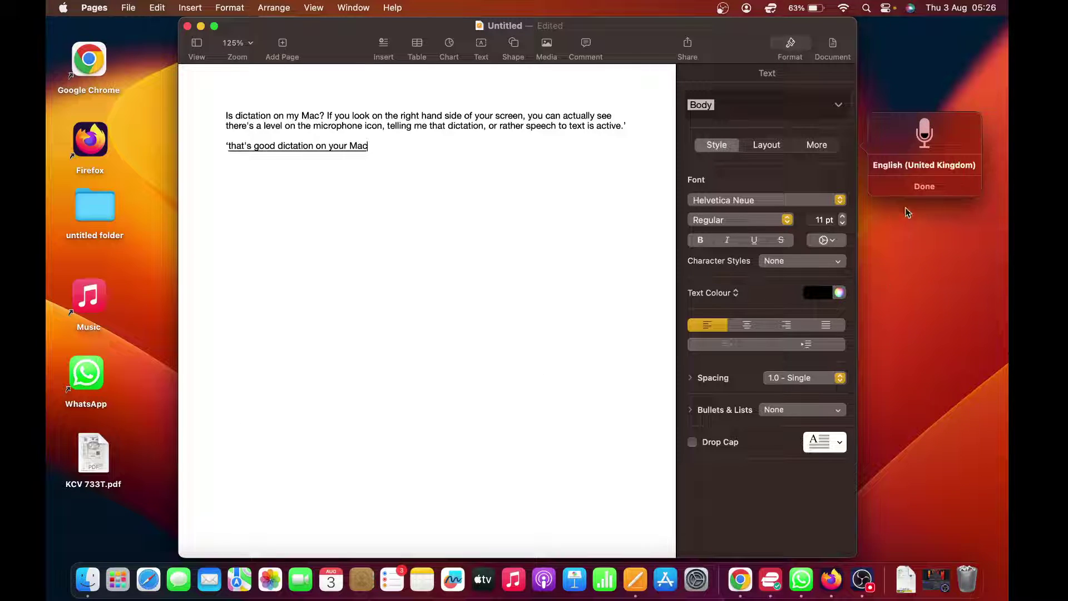
pyautogui.click(914, 186)
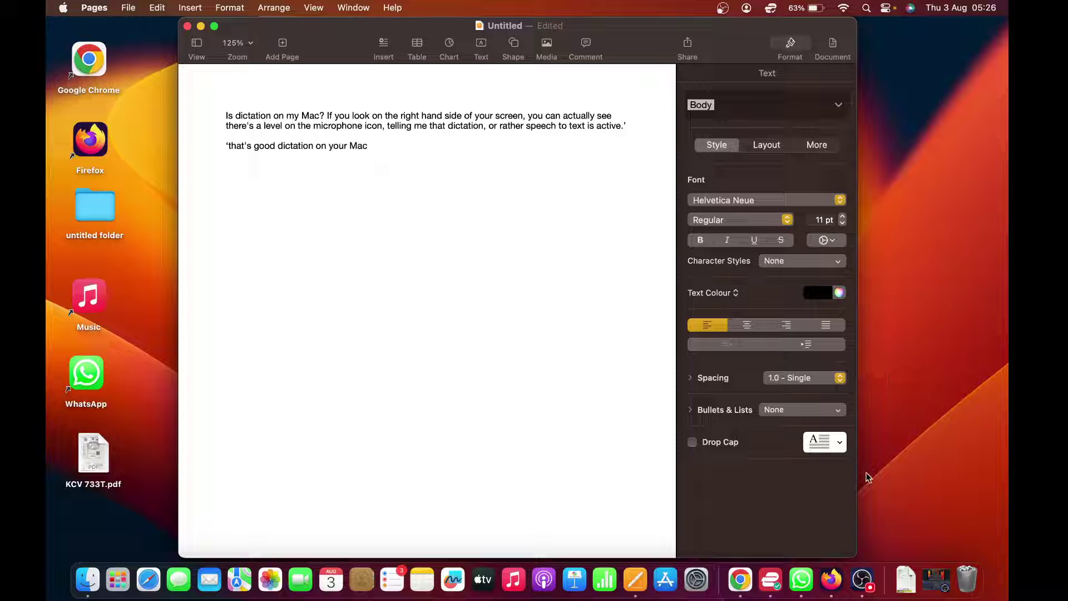
# In Firefox's YouTube Studio, like the 'last one worked' comment and post the dictated reply 'You're welcome'.
pyautogui.click(833, 580)
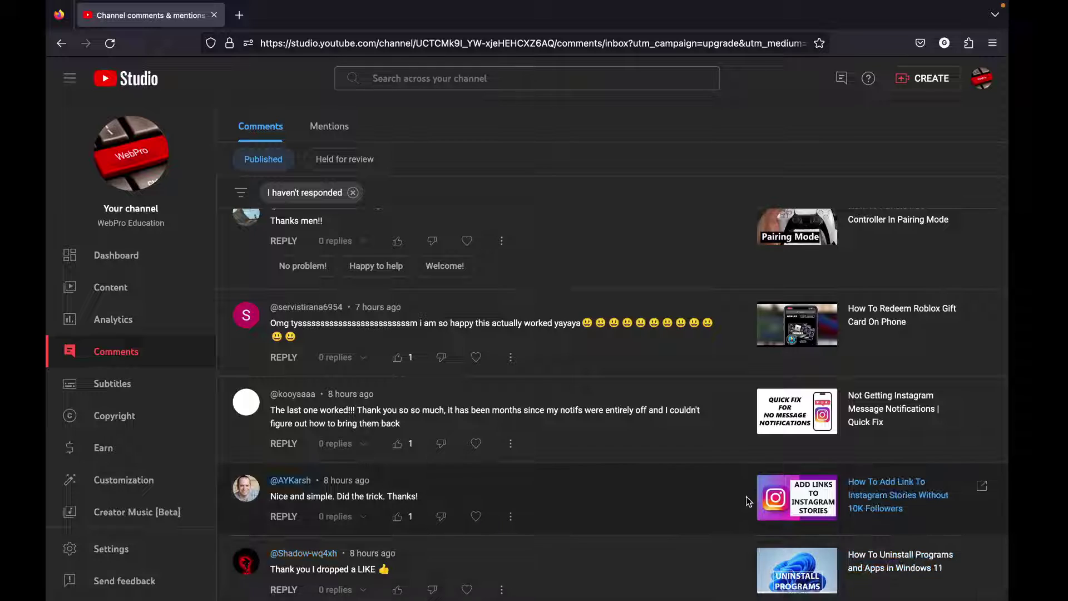
pyautogui.scroll(-1, 603, 356)
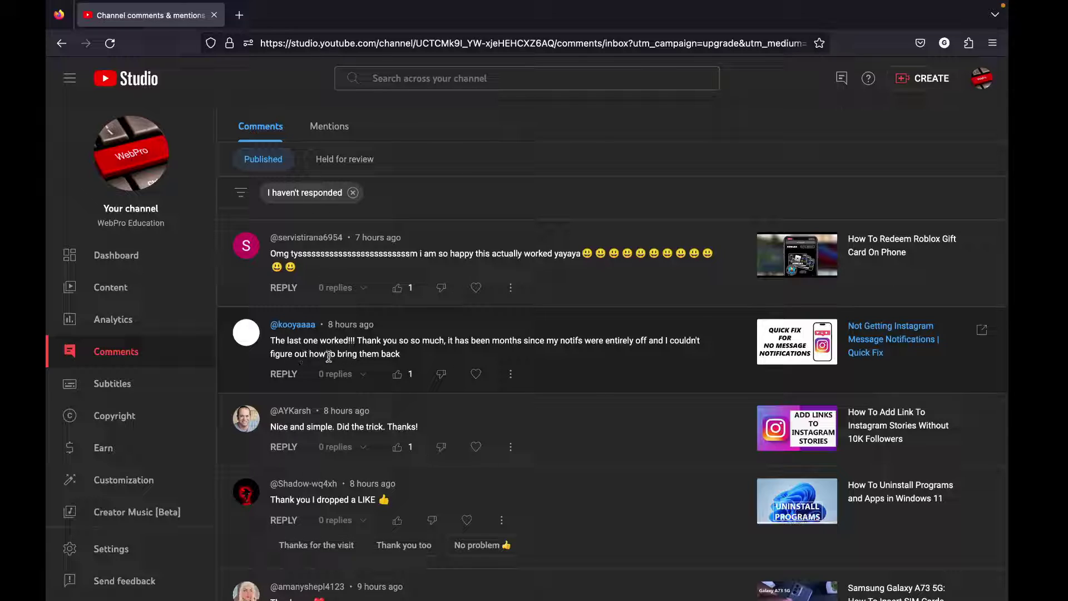
pyautogui.click(398, 374)
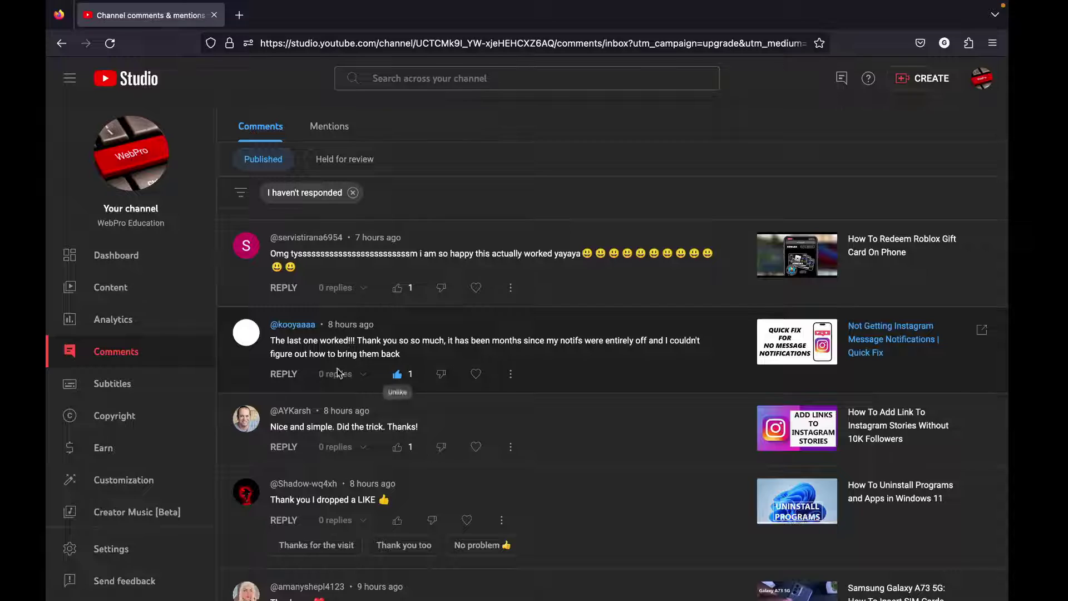
pyautogui.click(284, 374)
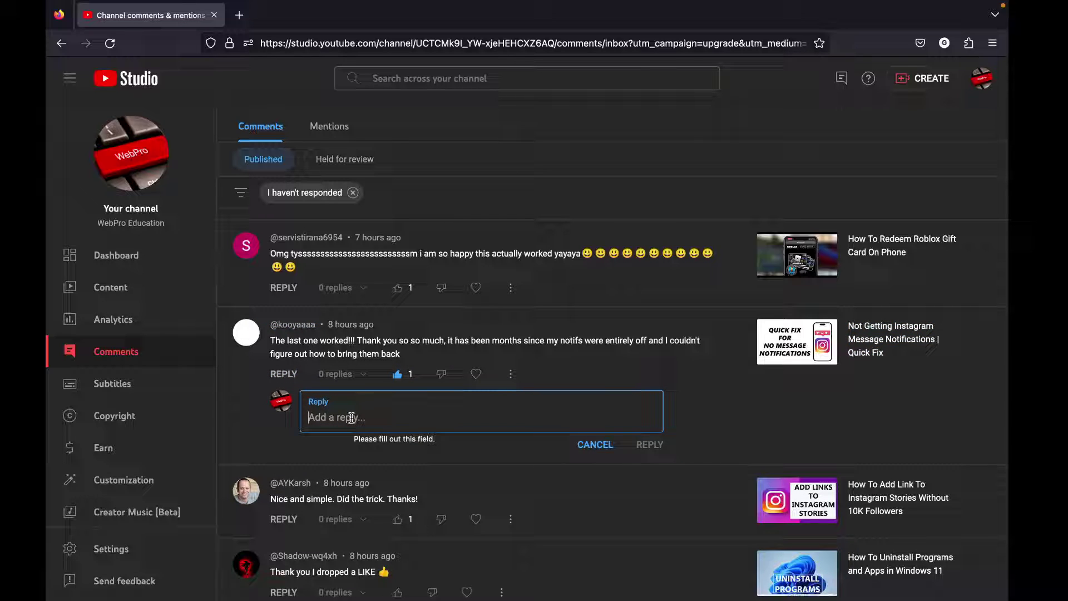
pyautogui.press('fn')
pyautogui.press('fn')
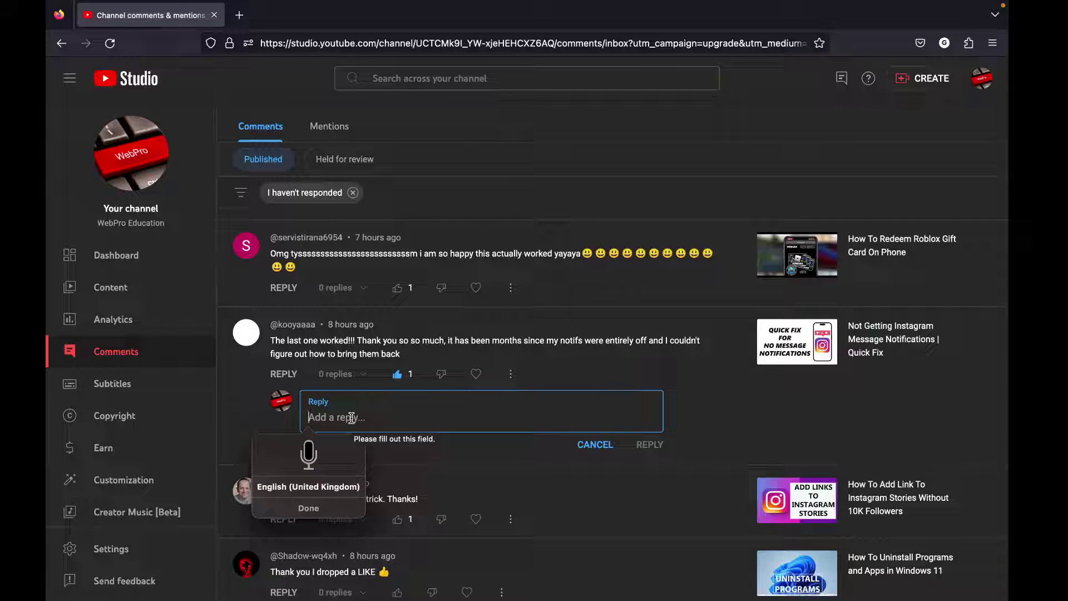
pyautogui.write("You're welcome")
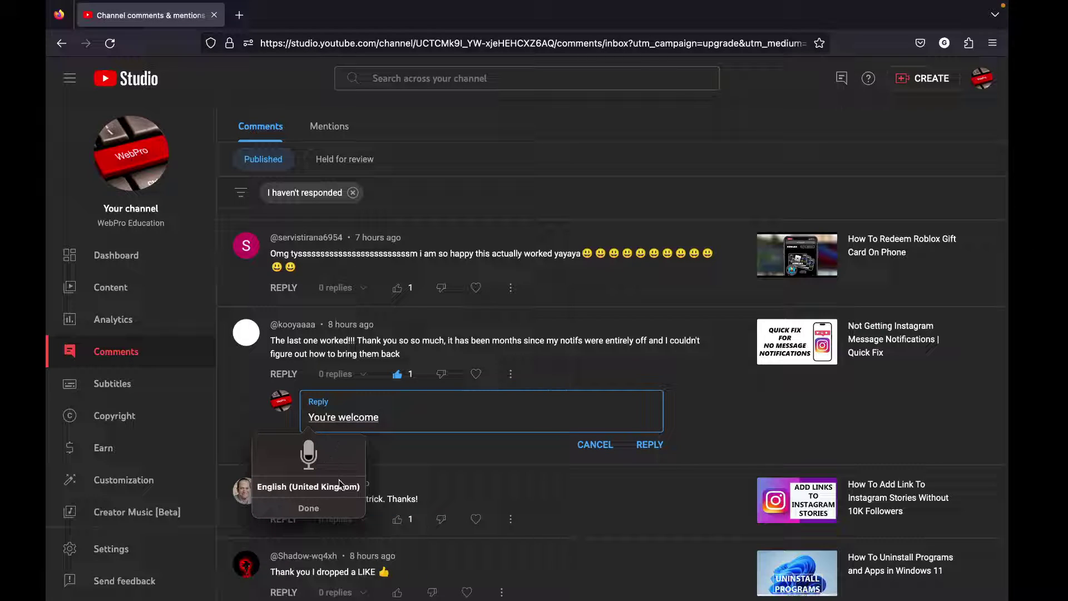
pyautogui.click(650, 444)
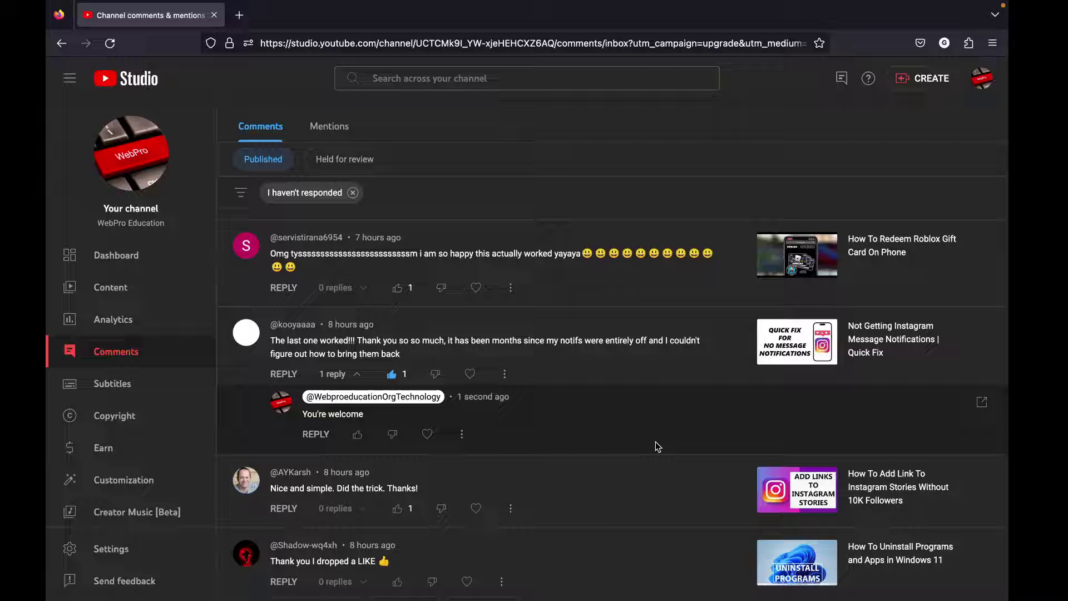
# Switch from the full-screen Firefox space back to the Pages document with Control-Left Arrow.
pyautogui.hotkey('ctrl', 'Left')
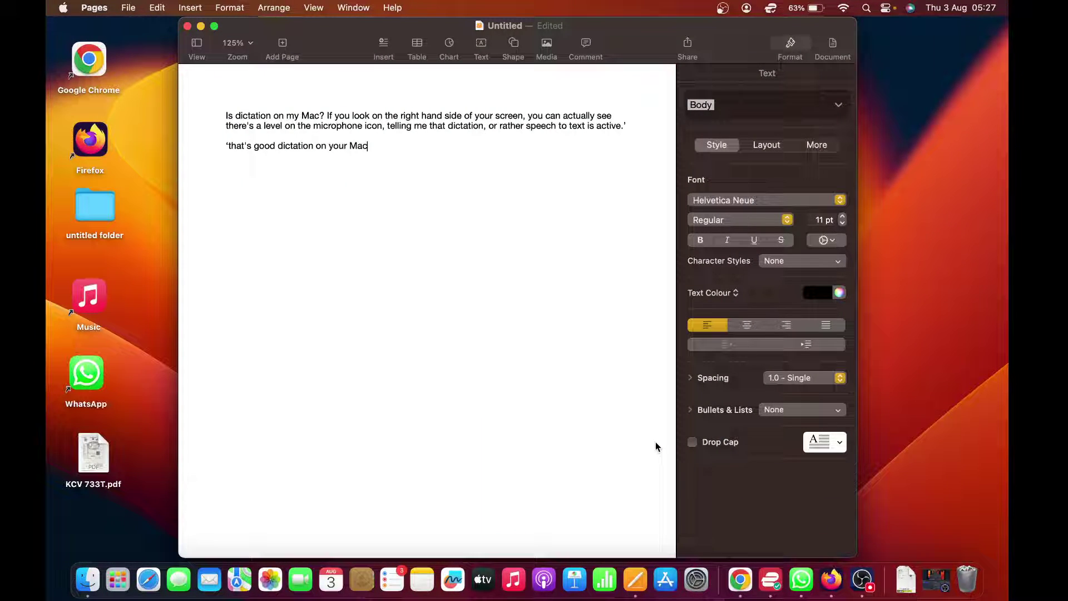